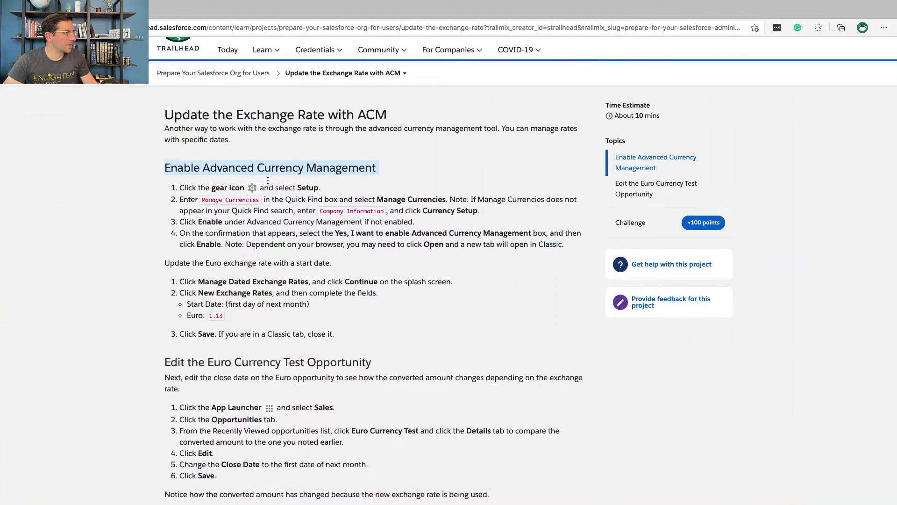
- Open Setup Home in a new tab, then copy 'Manage Currencies' from the lesson
triple_click(275, 192)
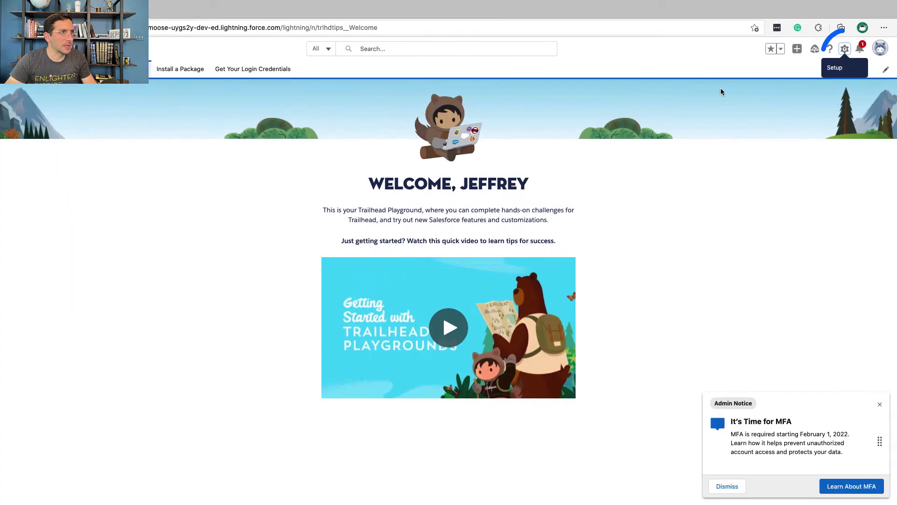
click(844, 50)
click(823, 70)
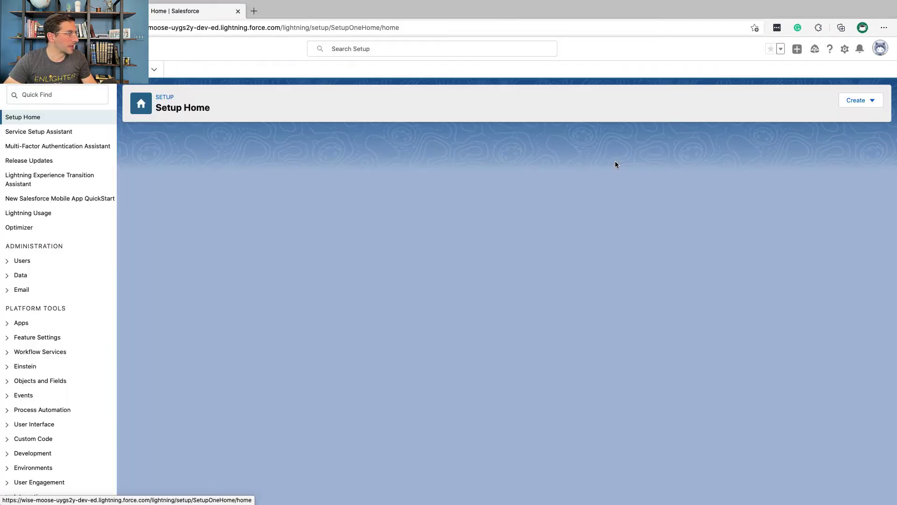
key(ctrl+Left)
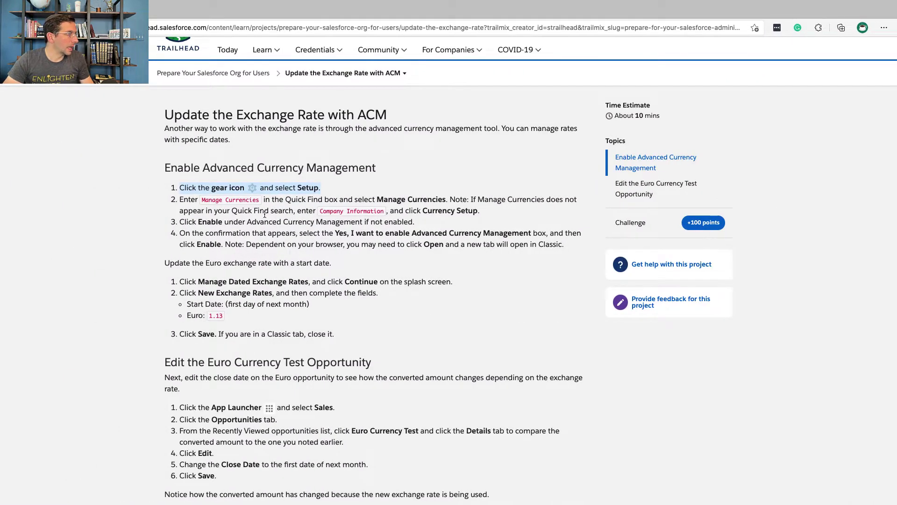
drag(260, 200, 204, 200)
key(super+c)
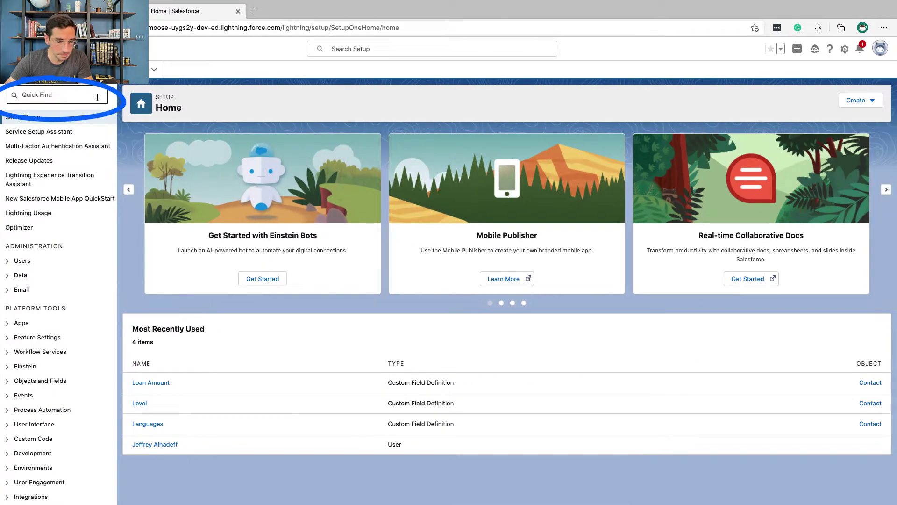
- Paste 'Manage Currencies' into Quick Find and open that setup page
click(97, 97)
key(super+v)
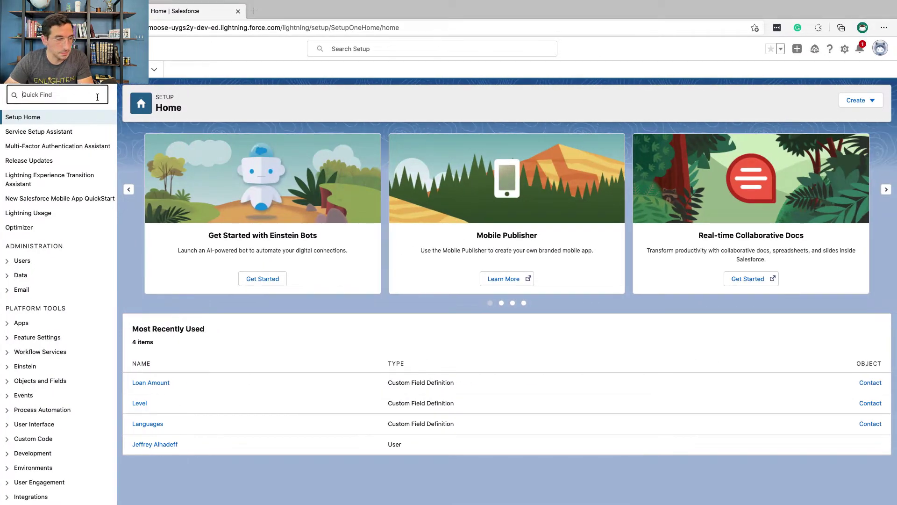
click(63, 131)
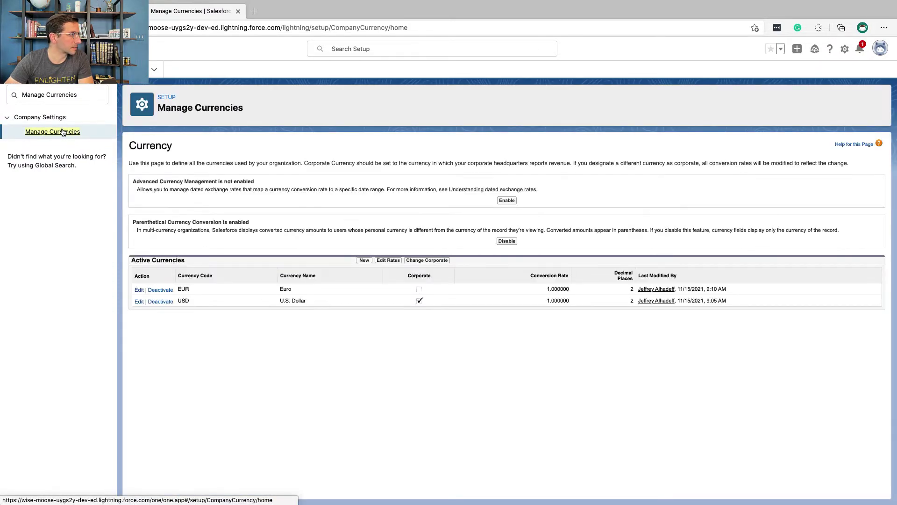
- Check the lesson's enable step against the notice that advanced currency management is off
key(ctrl+Left)
double_click(210, 223)
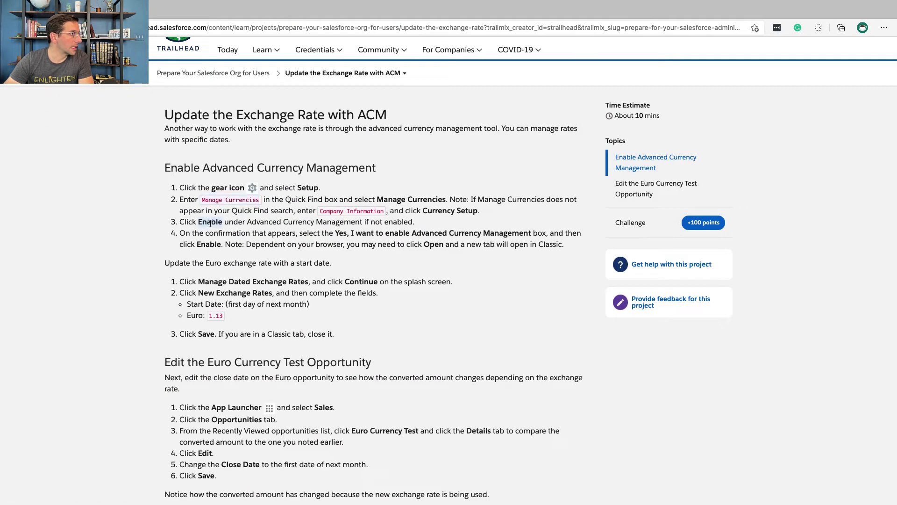
triple_click(210, 223)
scroll(211, 223, down, 3)
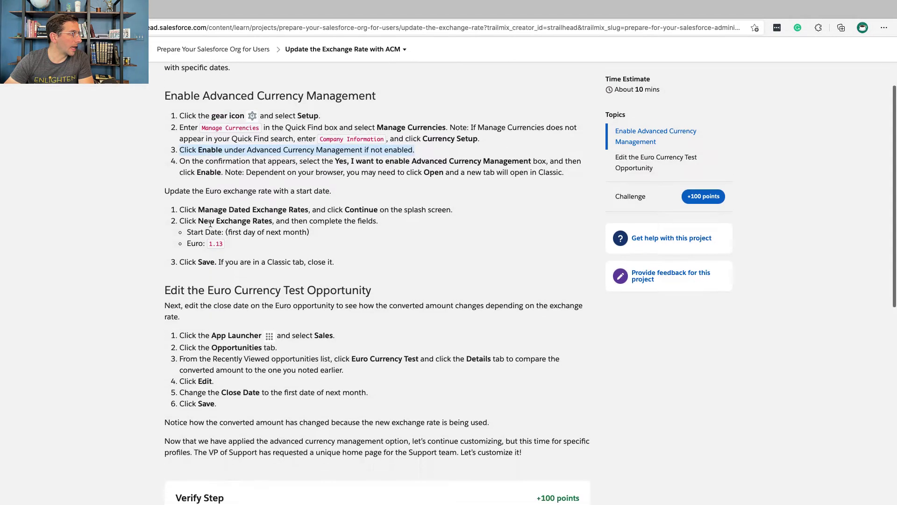
key(ctrl+Right)
triple_click(229, 182)
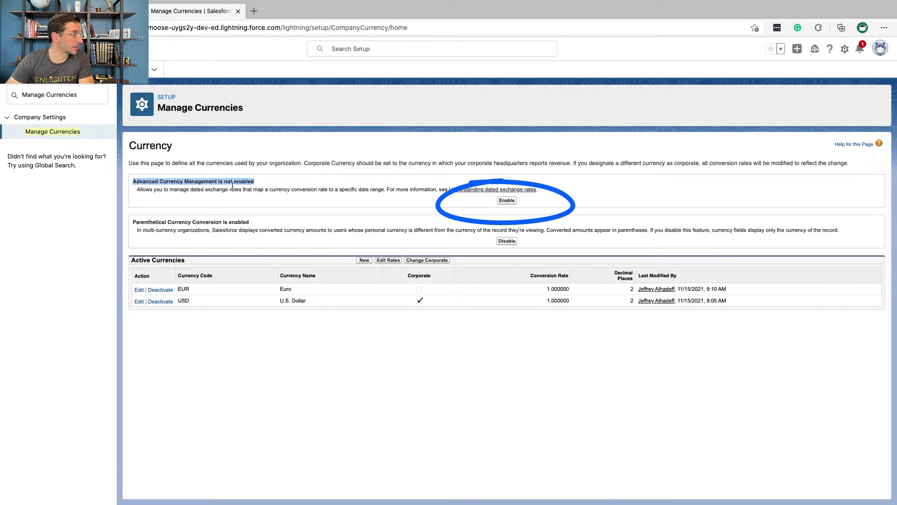
- Enable Advanced Currency Management after ticking the 'Yes, I want to enable' confirmation
click(507, 200)
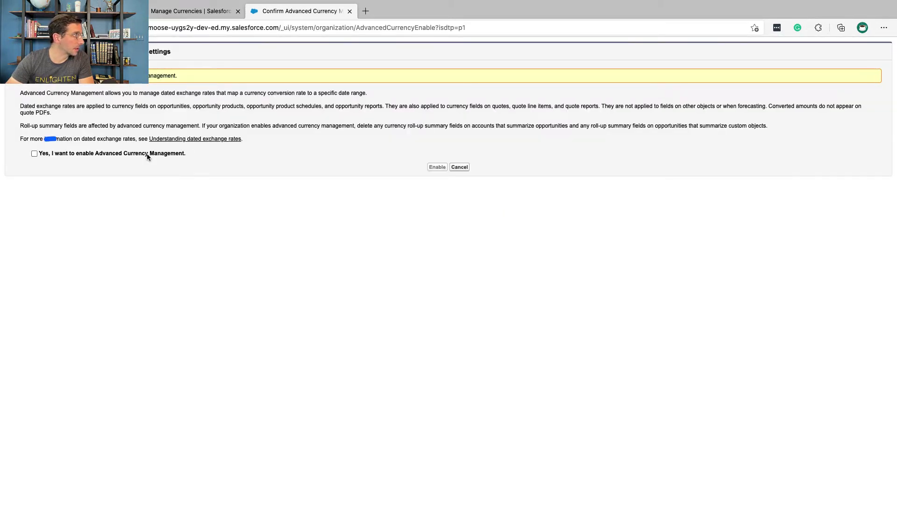
click(147, 154)
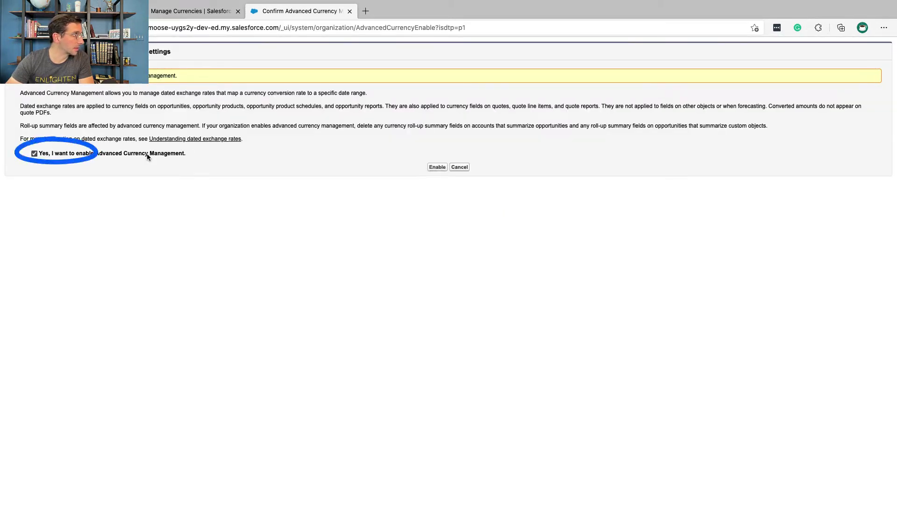
click(437, 169)
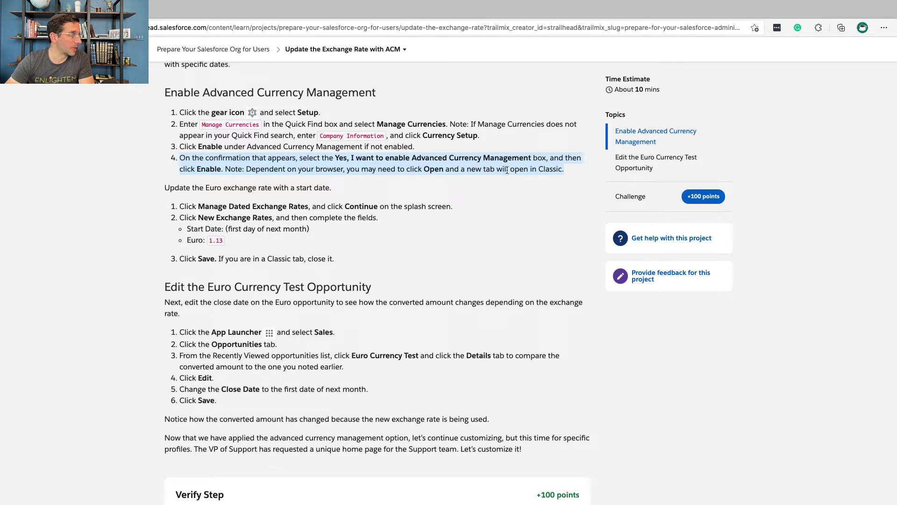
double_click(546, 170)
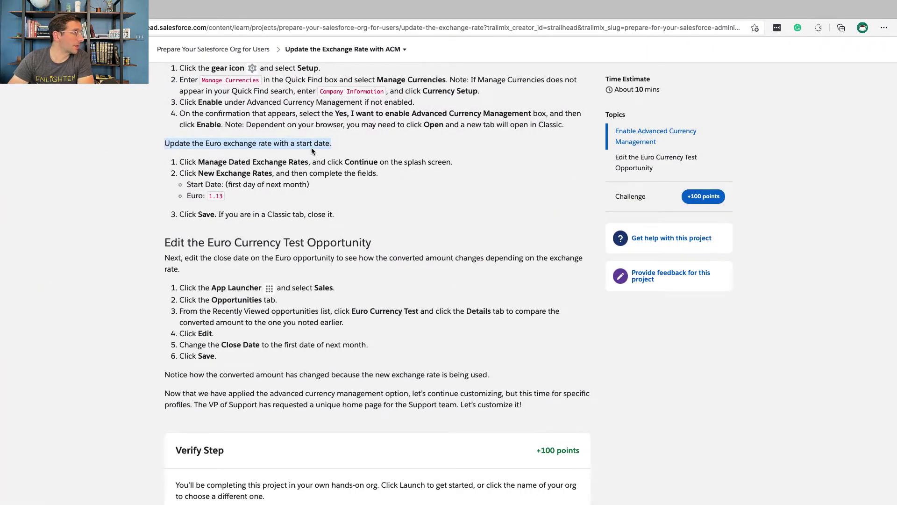
scroll(308, 159, down, 1)
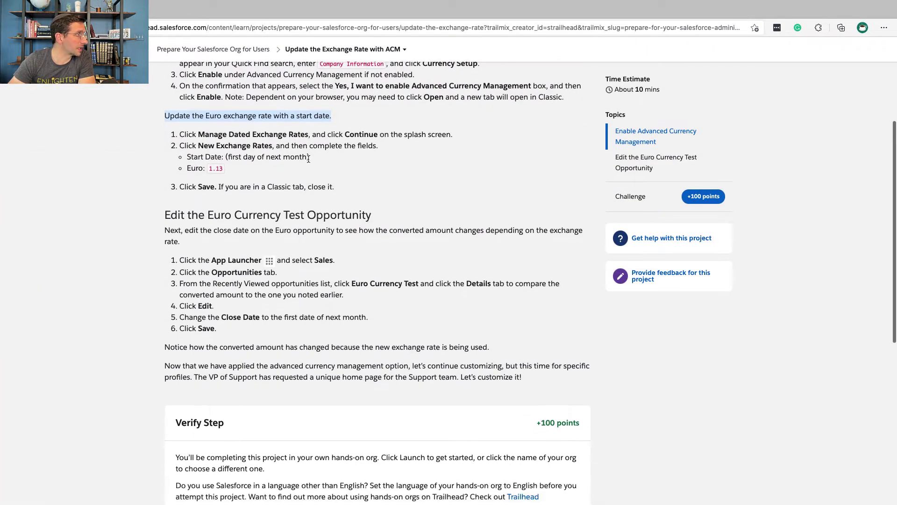
double_click(269, 135)
triple_click(269, 134)
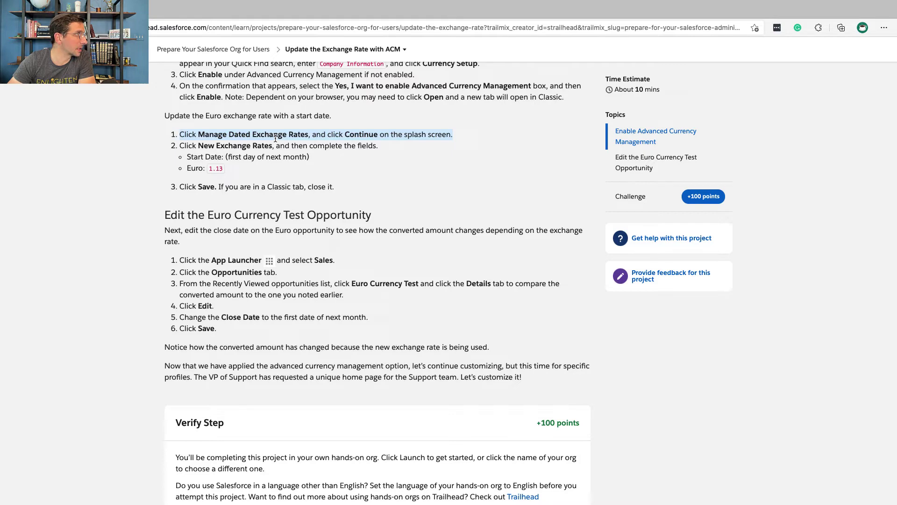
- Open Manage Dated Exchange Rates and continue past the intro screen
key(ctrl+Right)
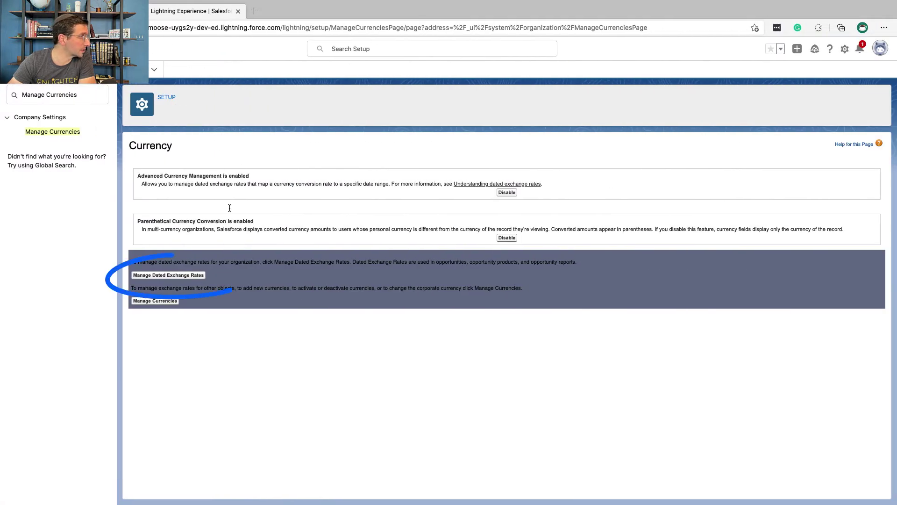
click(194, 275)
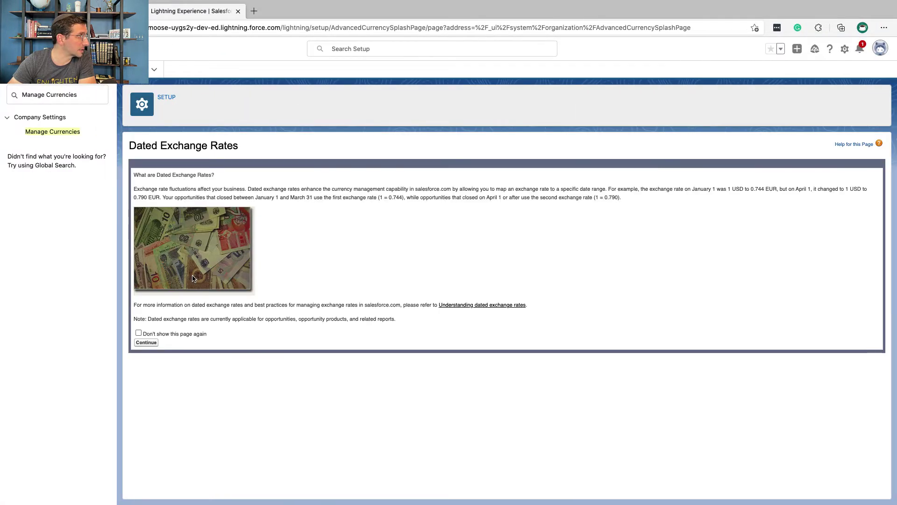
click(146, 342)
- Read the lesson's start date requirement and copy the Euro rate 1.13
key(ctrl+Left)
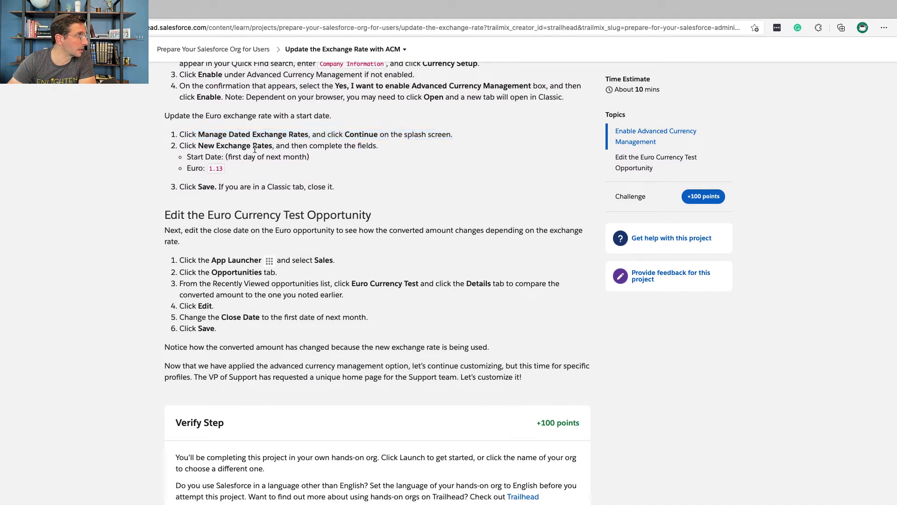
triple_click(255, 147)
triple_click(251, 158)
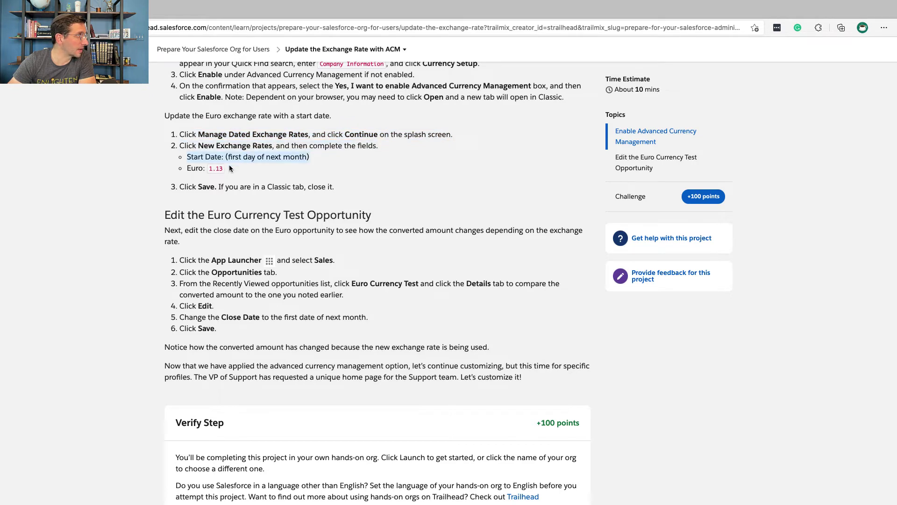
drag(228, 170, 208, 170)
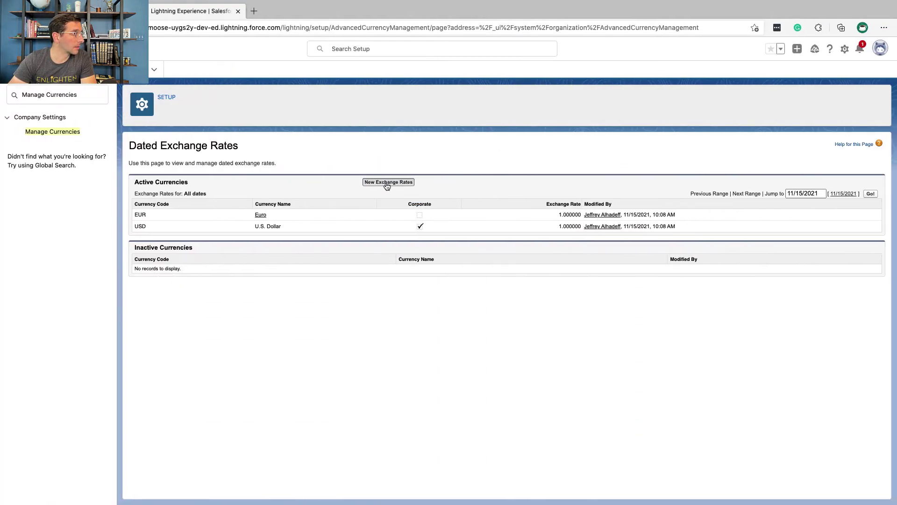
- Add a dated Euro exchange rate of 1.13 starting 12/1/2021 and save it
click(387, 183)
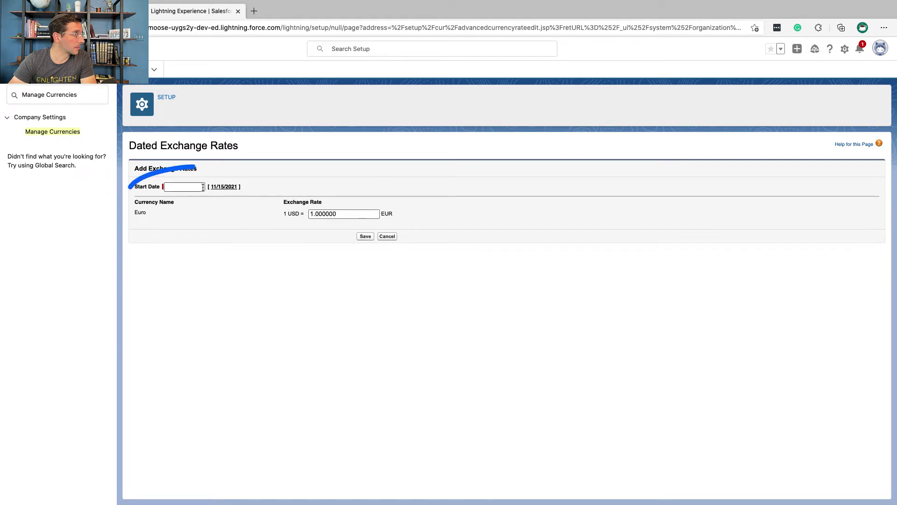
click(198, 187)
click(211, 247)
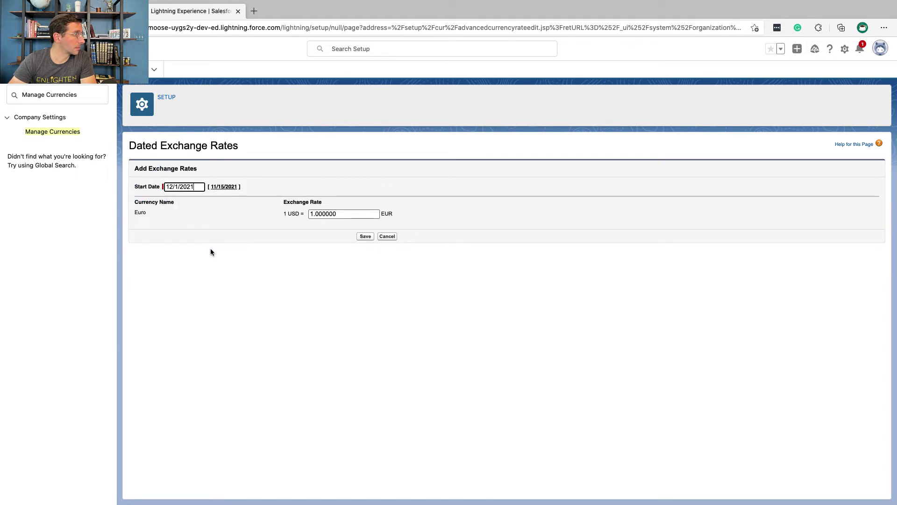
double_click(325, 213)
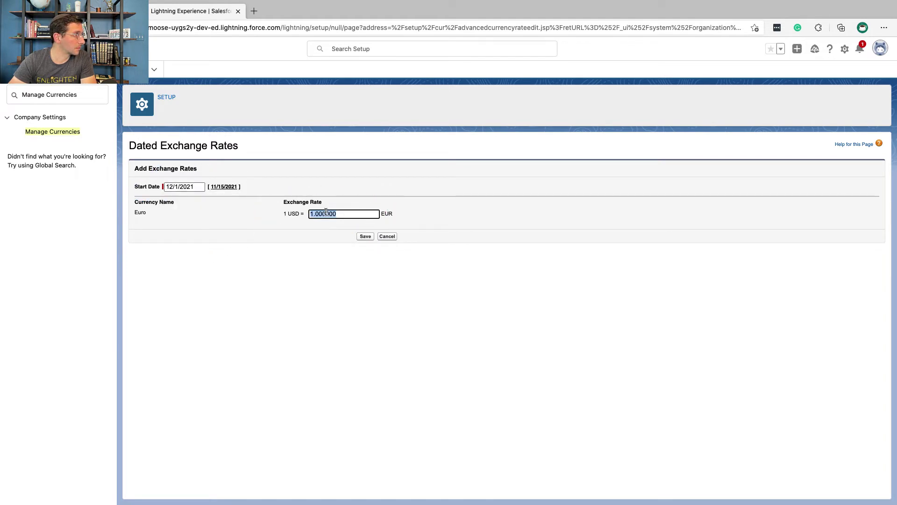
text(1.13)
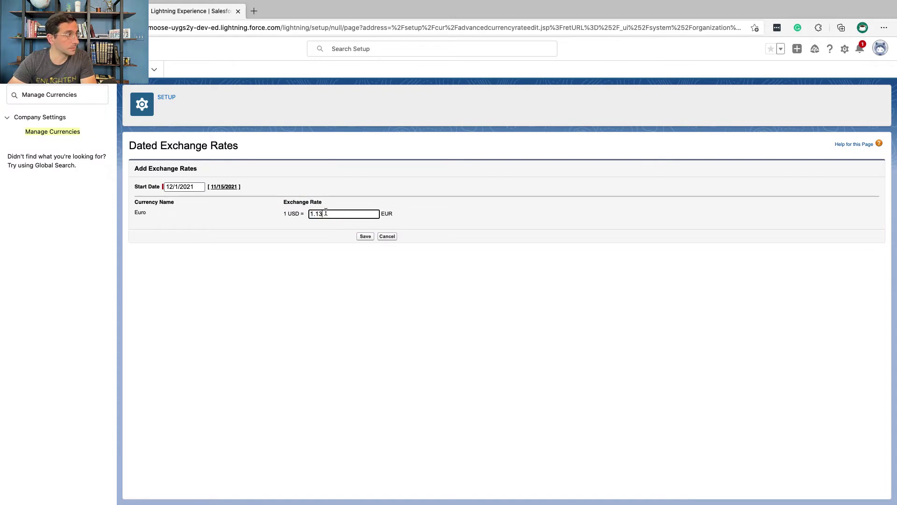
click(367, 237)
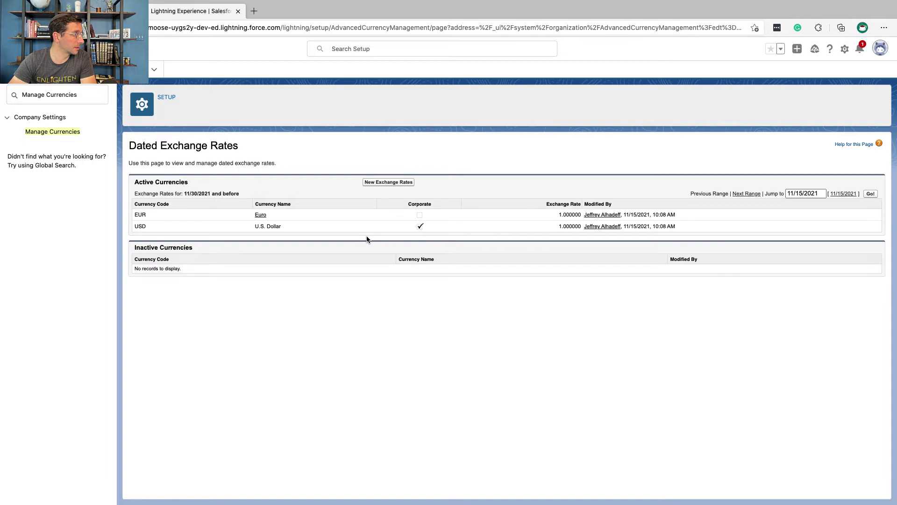
- Check the lesson's saving step and return to the Dated Exchange Rates page
key(ctrl+Left)
triple_click(319, 187)
scroll(320, 187, down, 2)
key(ctrl+Right)
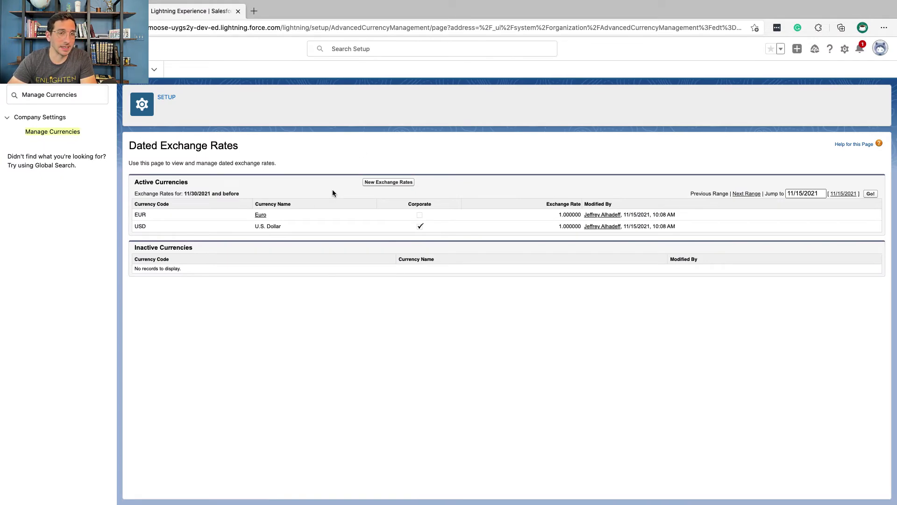
key(ctrl+Left)
- Highlight the 'Edit the Euro Currency Test Opportunity' heading and its close-date paragraph
click(282, 173)
triple_click(281, 173)
scroll(281, 173, down, 2)
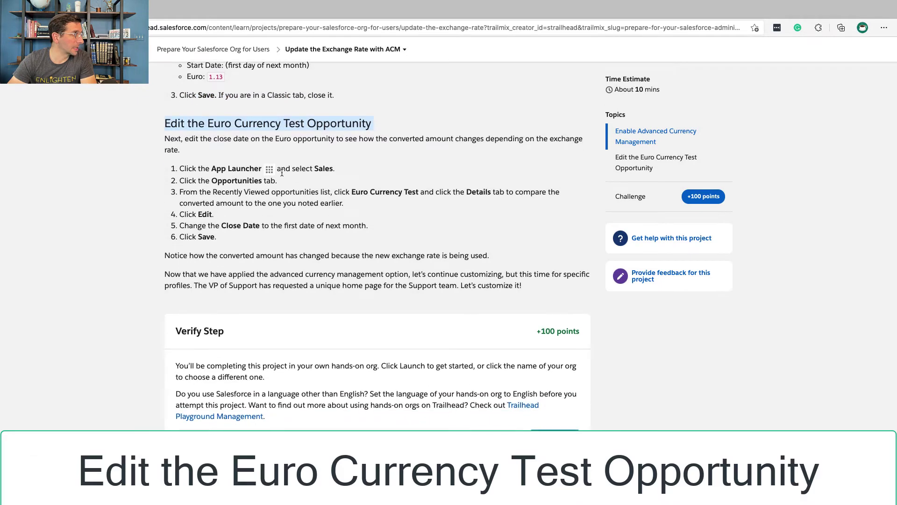
scroll(282, 173, down, 1)
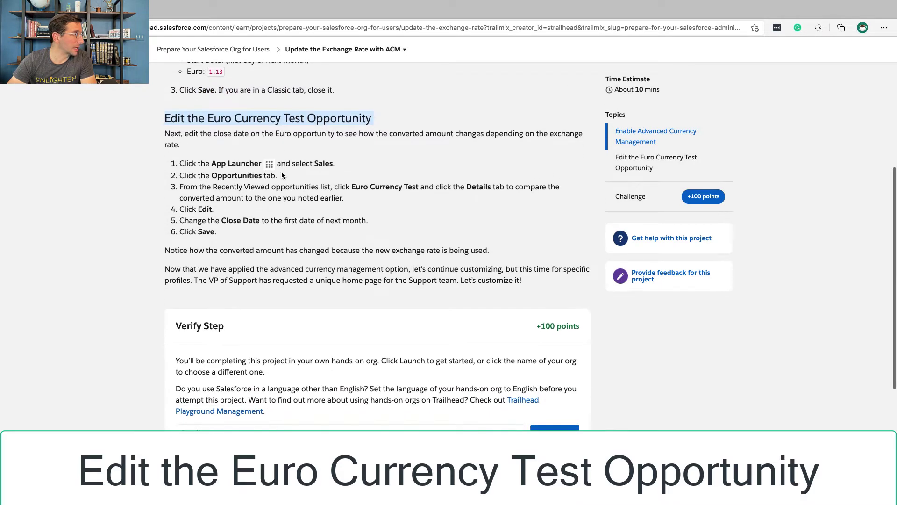
triple_click(239, 137)
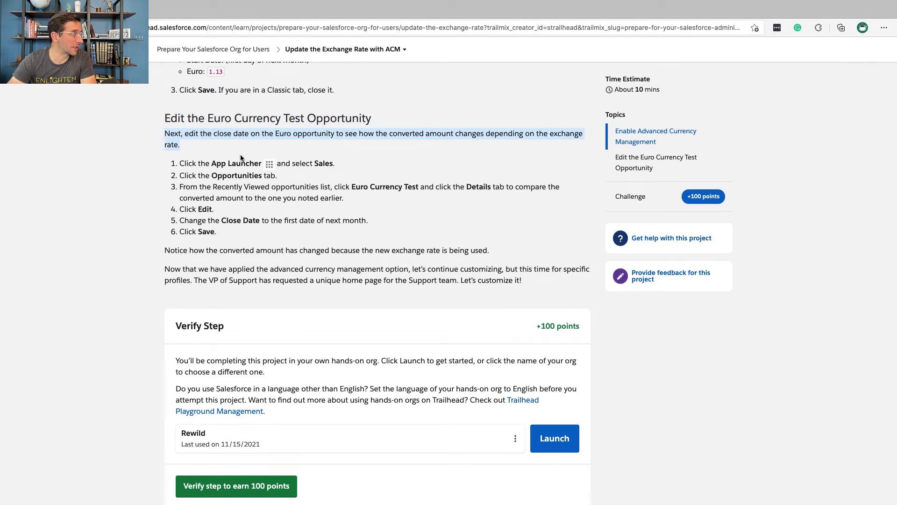
- Highlight steps 1–3: App Launcher, Opportunities tab, and Recently Viewed list
double_click(238, 160)
triple_click(239, 160)
scroll(238, 160, down, 2)
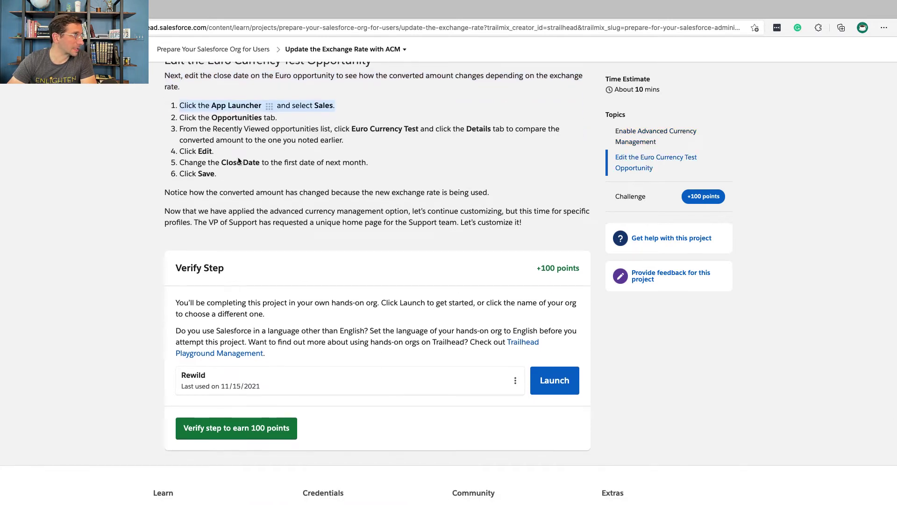
triple_click(238, 120)
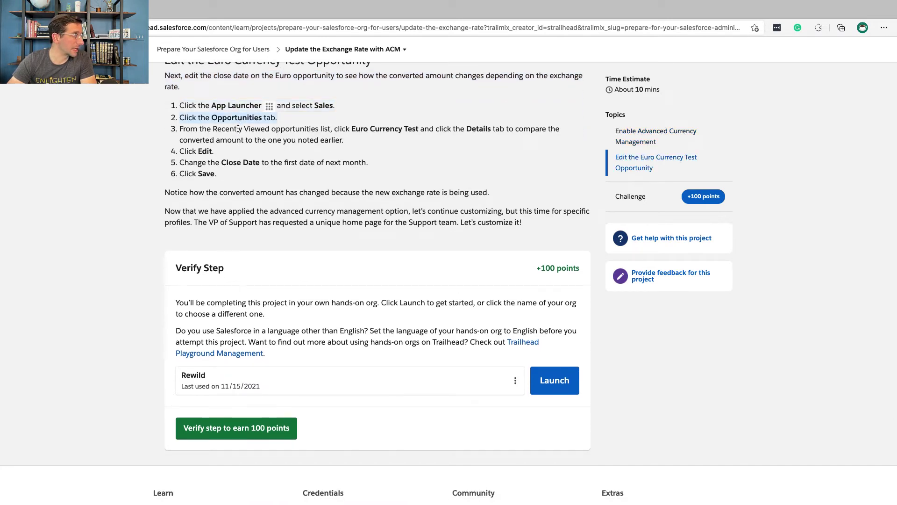
triple_click(238, 129)
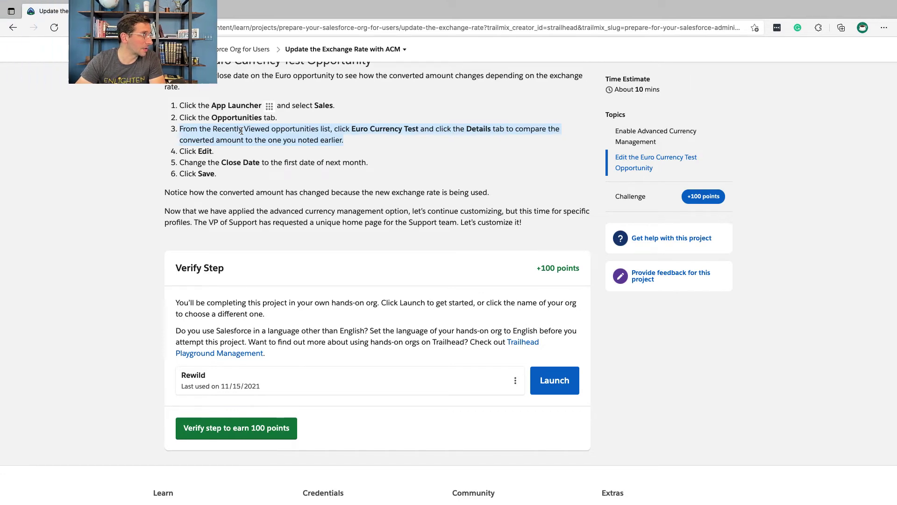
- Open the Euro Currency Test opportunity from the Sales app's Opportunities list
key(ctrl+Right)
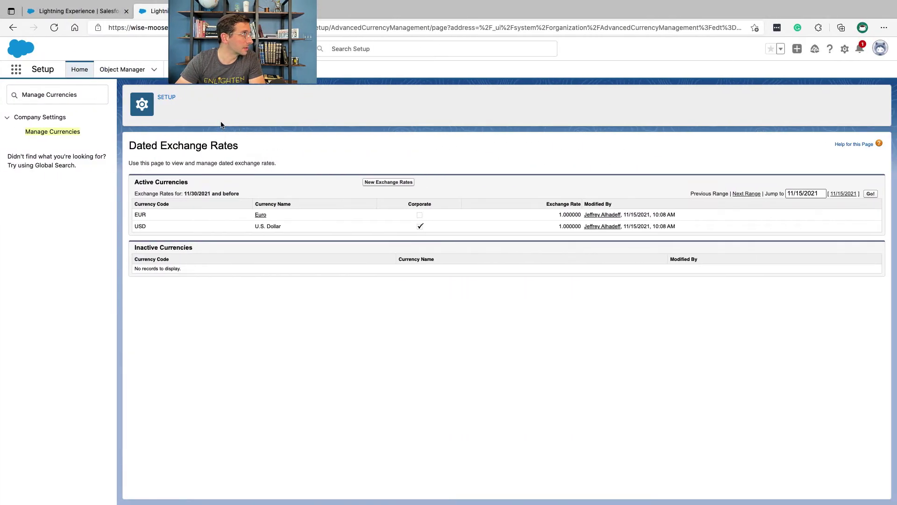
click(16, 69)
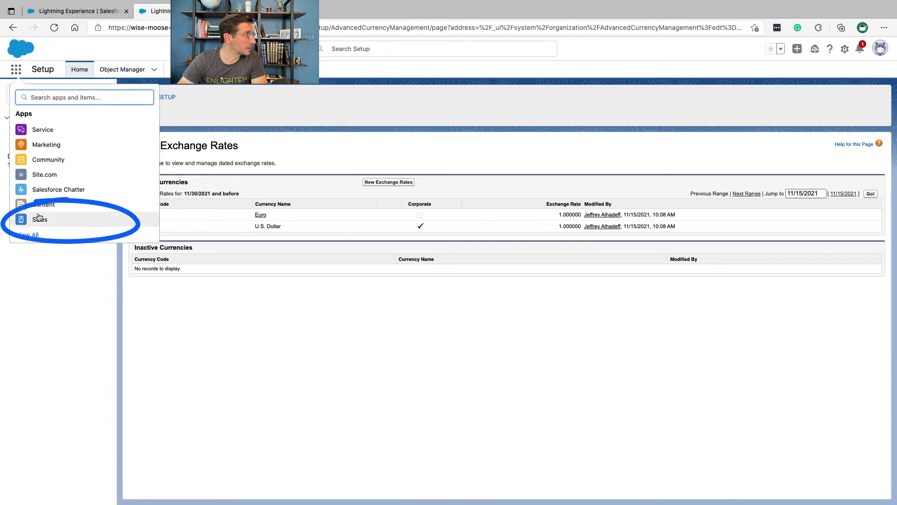
click(38, 219)
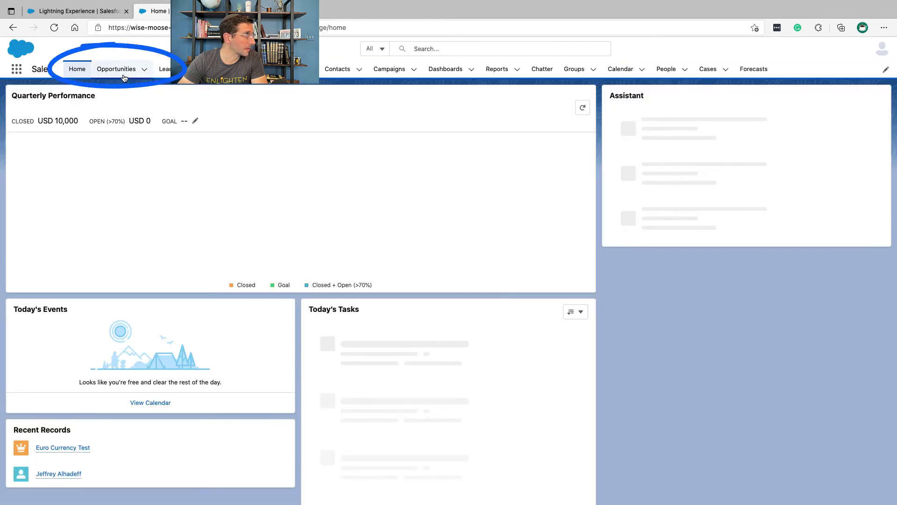
click(116, 69)
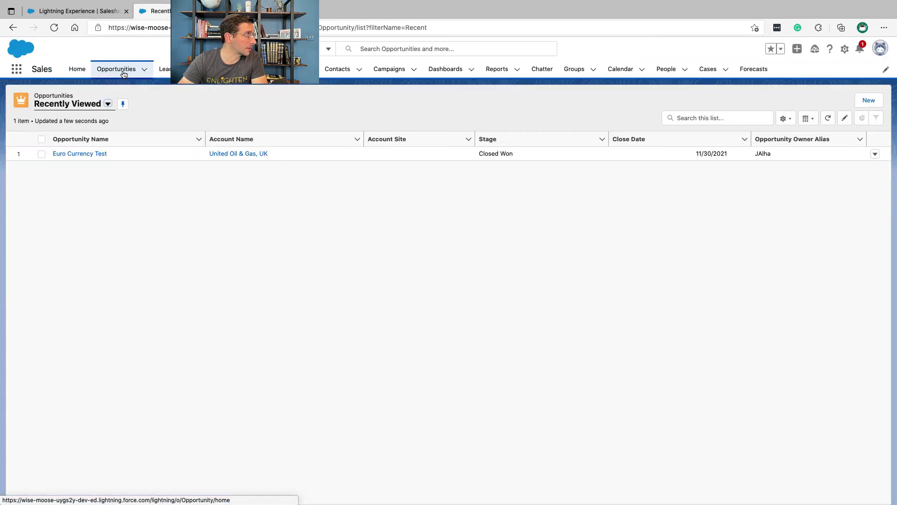
click(93, 154)
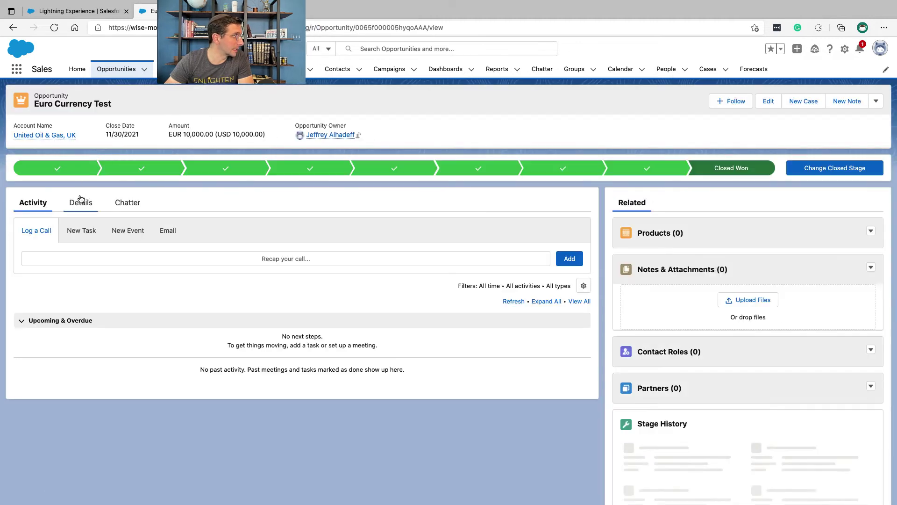
- Edit the Euro Currency Test opportunity's close date from 11/30/2021 to 12/1/2021 and save
click(80, 202)
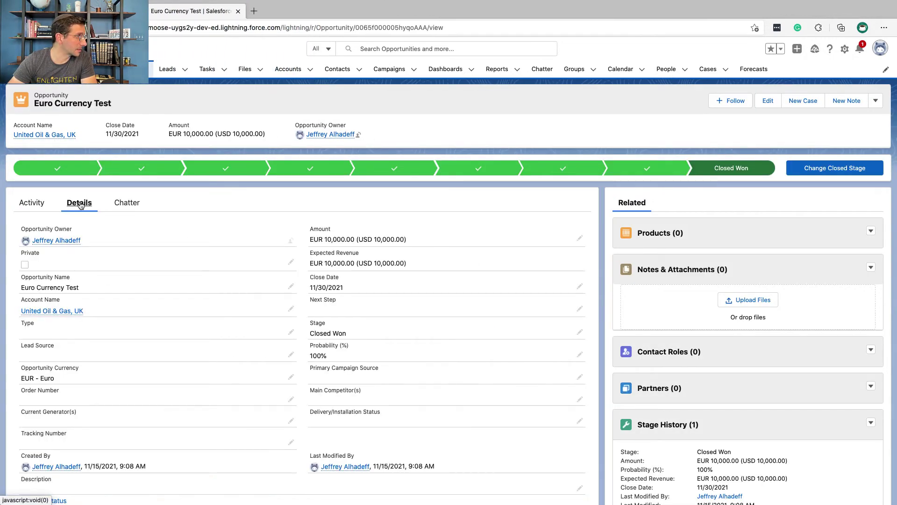
scroll(219, 240, down, 2)
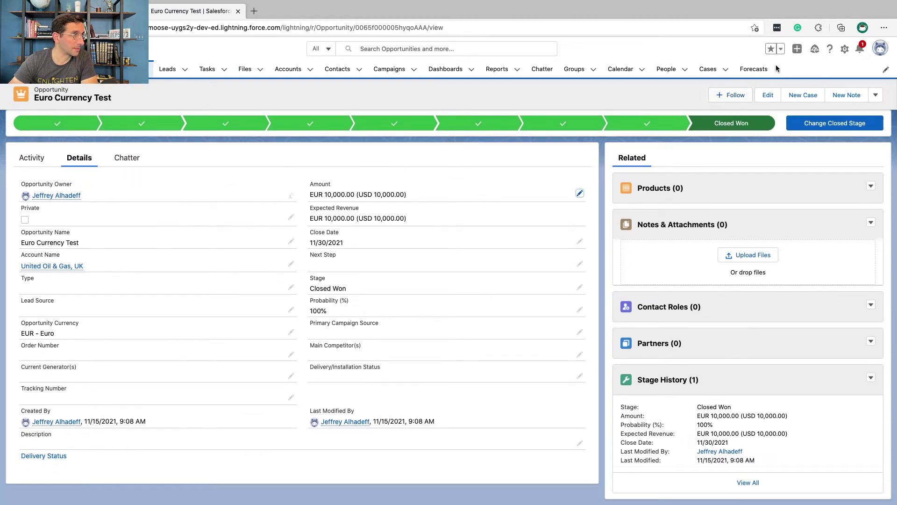
click(767, 94)
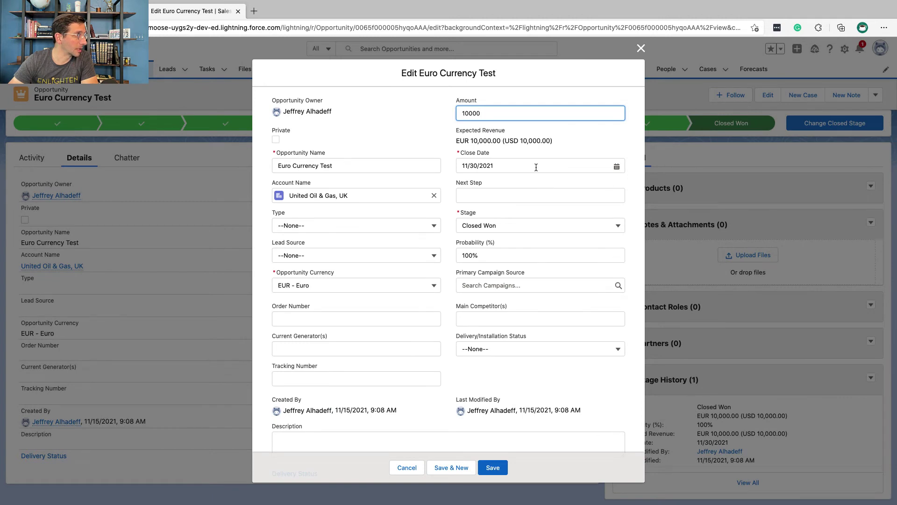
click(614, 166)
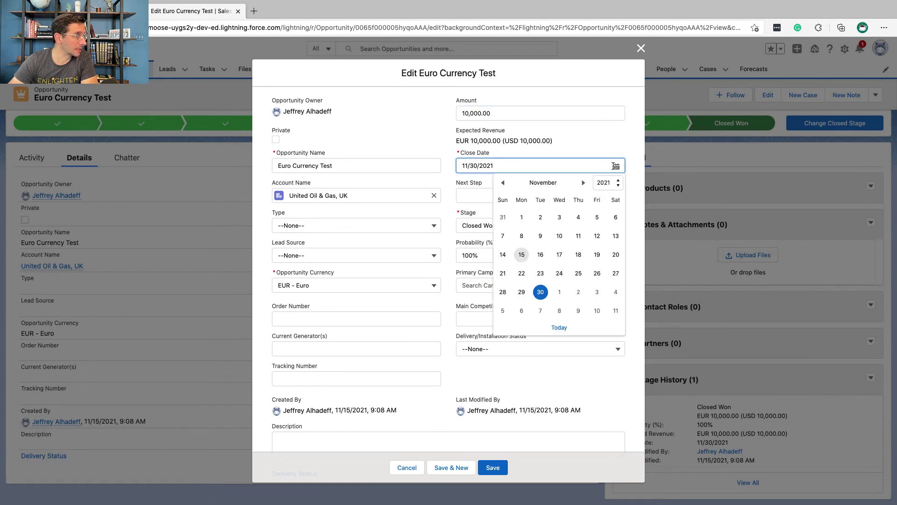
click(583, 183)
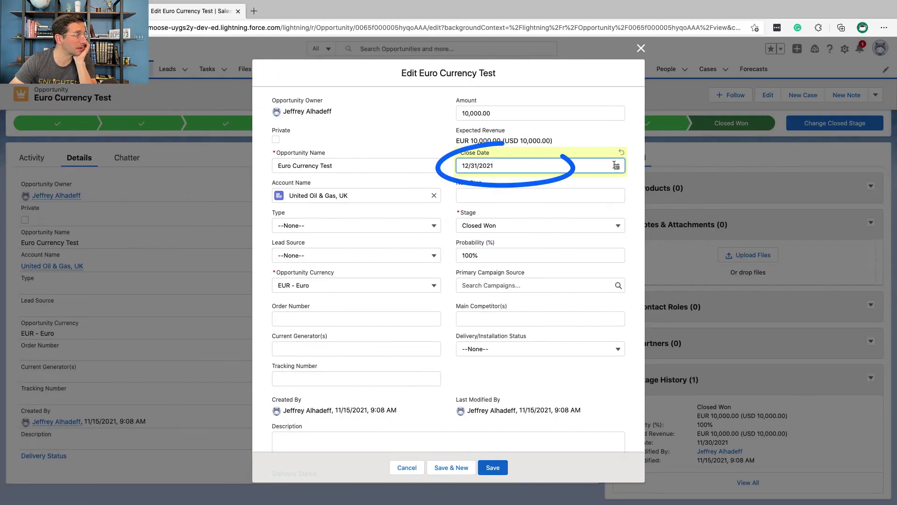
click(616, 167)
click(559, 215)
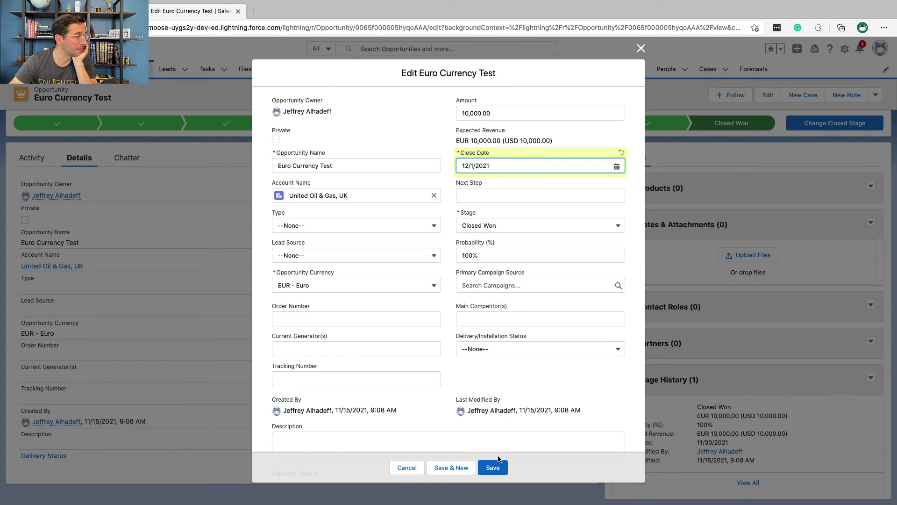
click(494, 467)
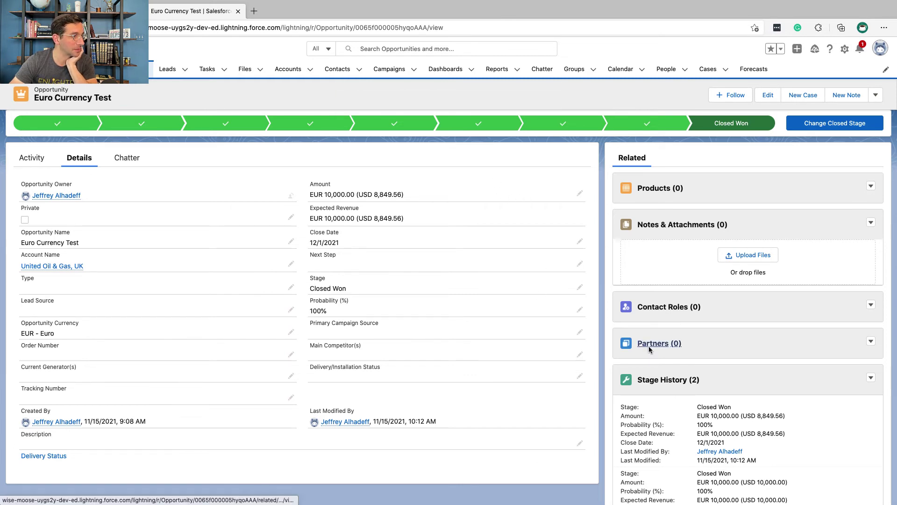
triple_click(738, 414)
scroll(739, 414, down, 1)
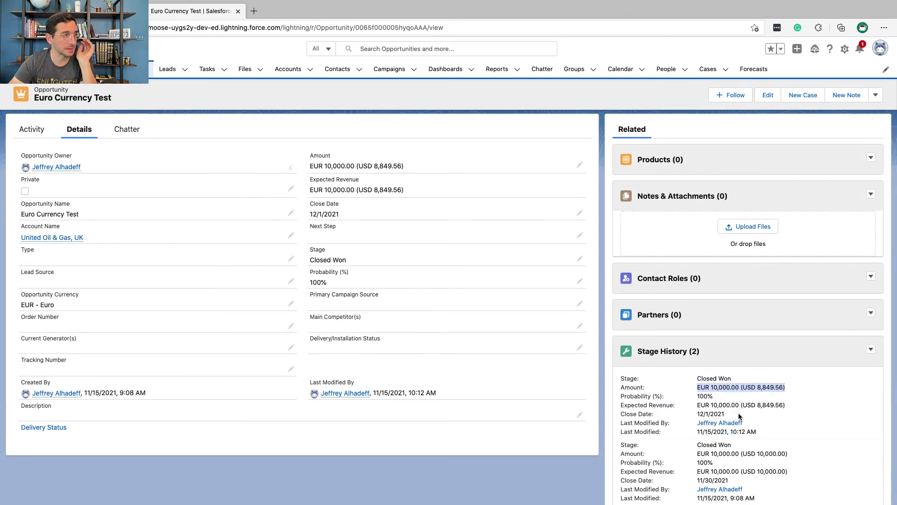
- Review the converted-amount notes and run 'Verify step to earn 100 points'
key(ctrl+Left)
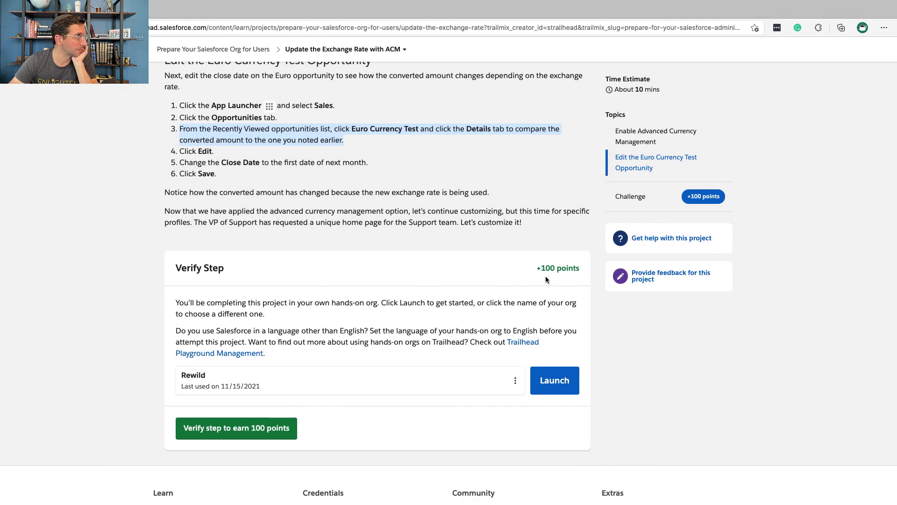
triple_click(404, 192)
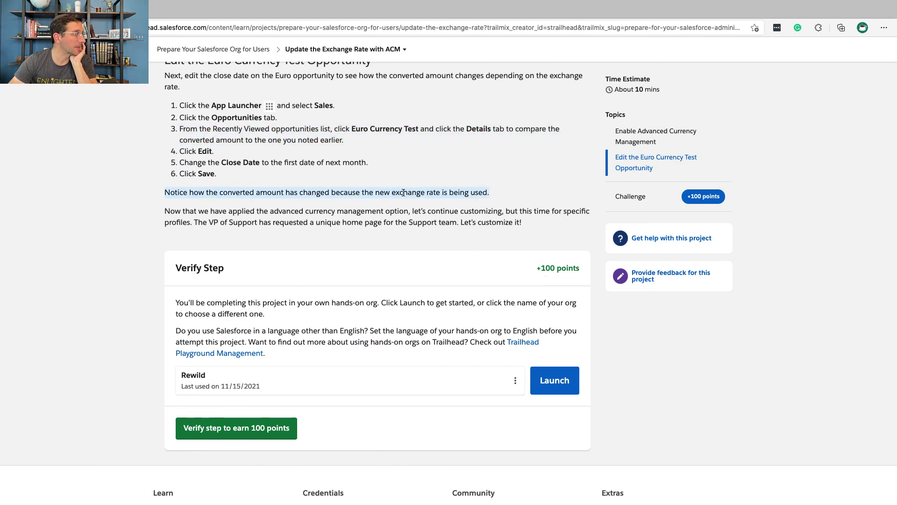
triple_click(401, 218)
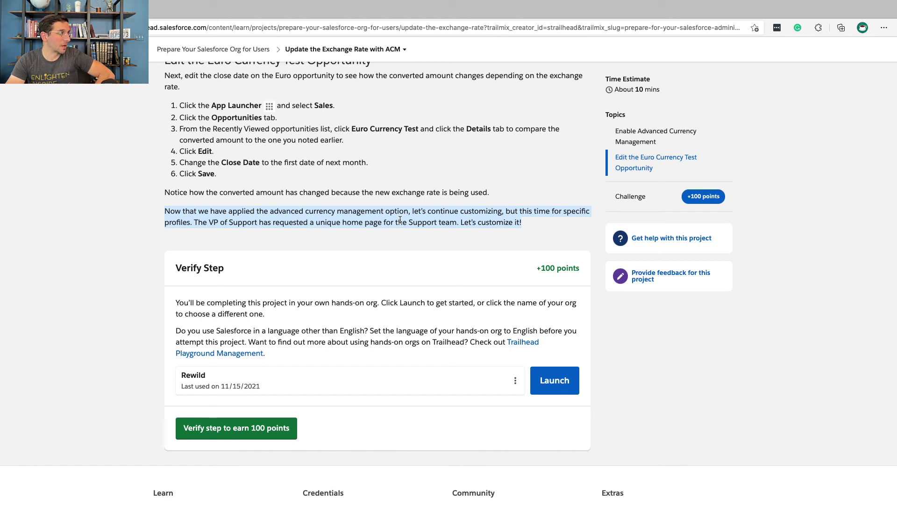
scroll(418, 236, down, 1)
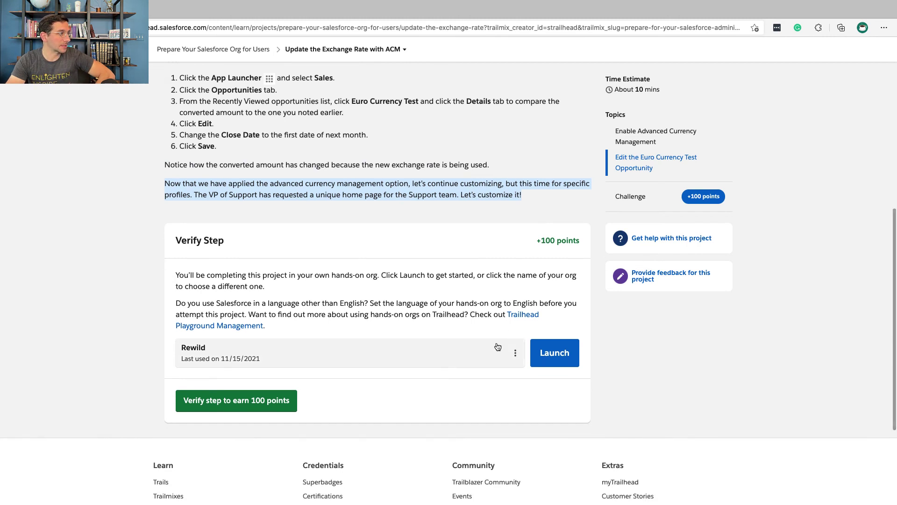
click(285, 400)
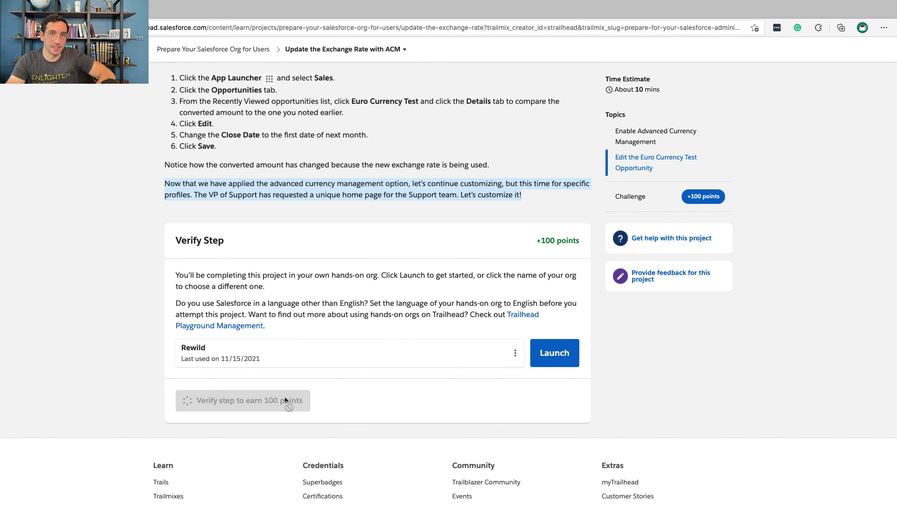